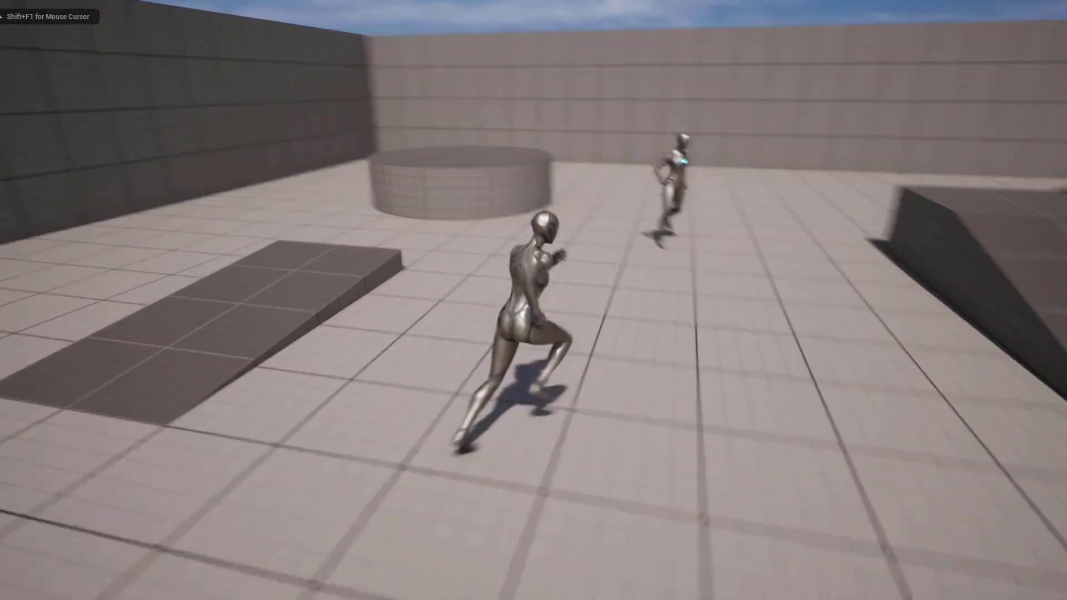
# - Run the mannequin around the ThirdPersonMap in play mode with the movement keys
pyautogui.press('a')
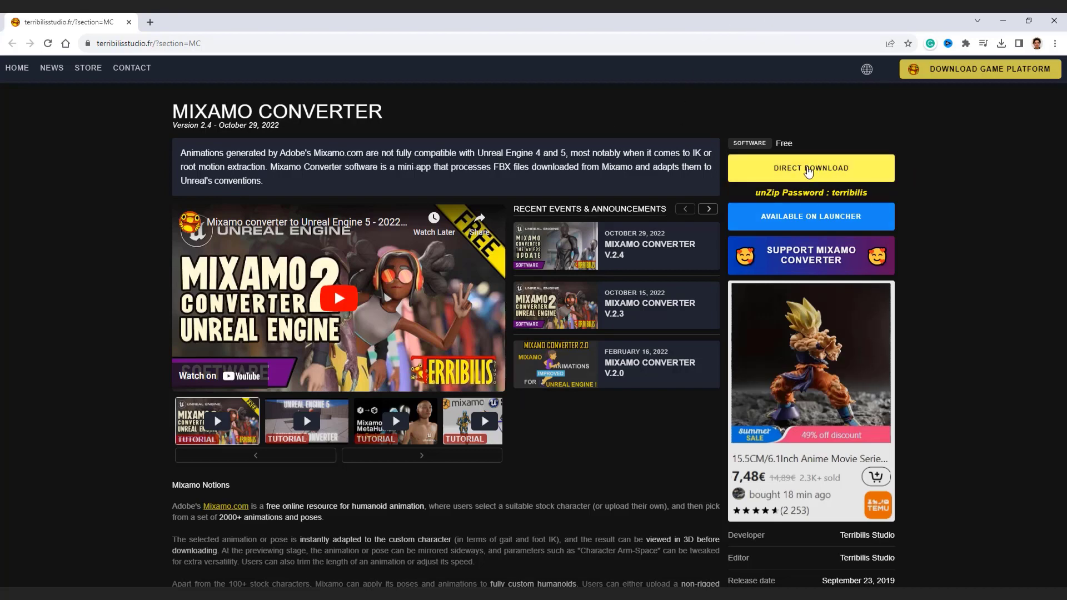
# - Download the Mixamo Converter zip, extract mixamo_converter to the desktop, and minimize the browser
pyautogui.click(815, 173)
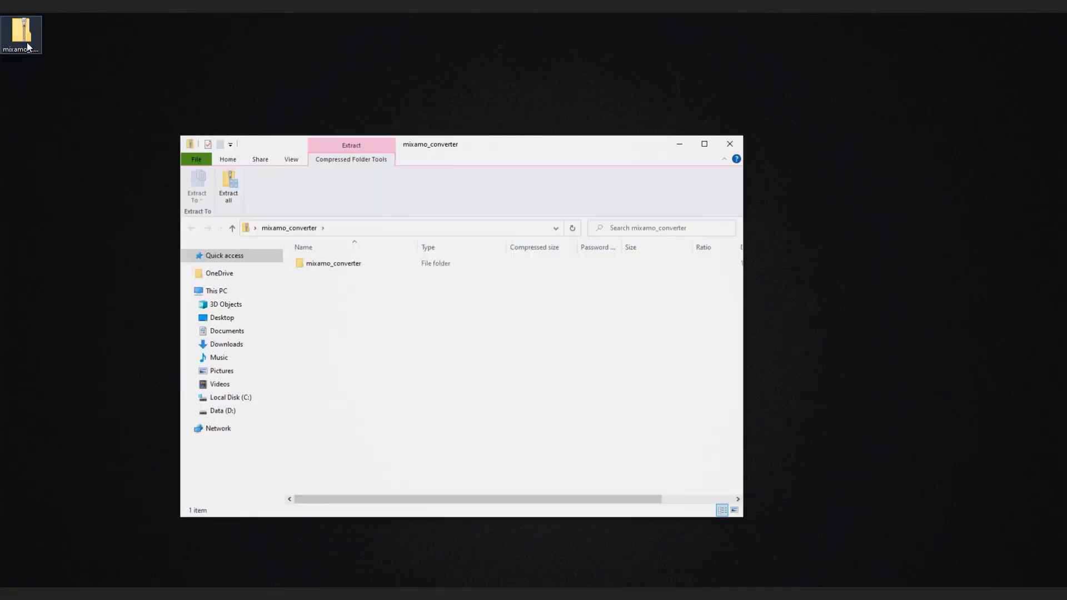
pyautogui.moveTo(308, 263); pyautogui.dragTo(257, 73)
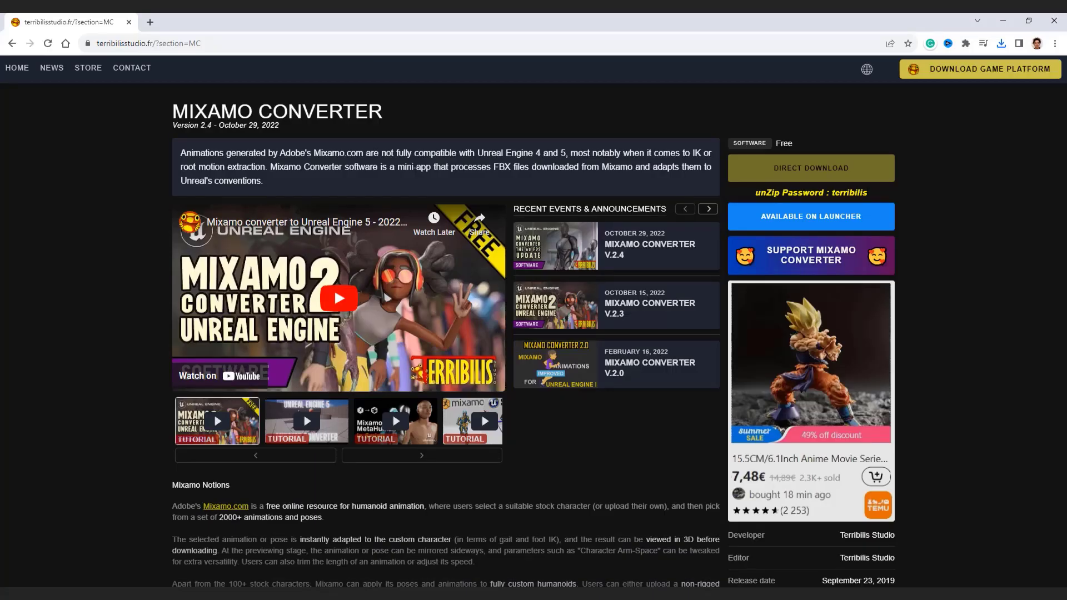
pyautogui.click(1003, 21)
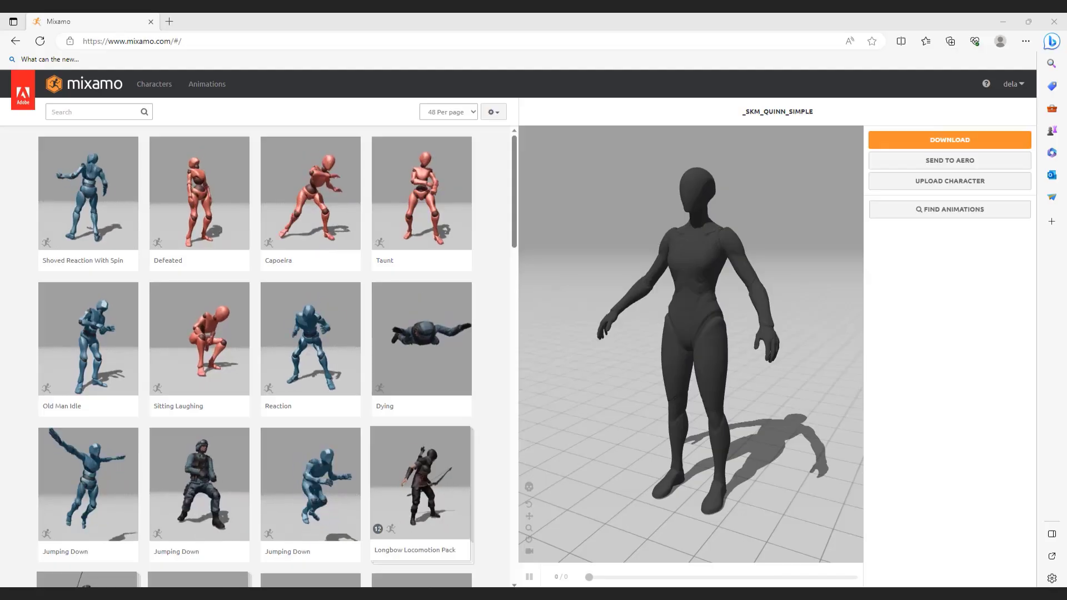
# - Start a Mixamo character upload with _SKM_Quinn_Simple from Mannequins > Quinn unreal engine 5
pyautogui.click(942, 183)
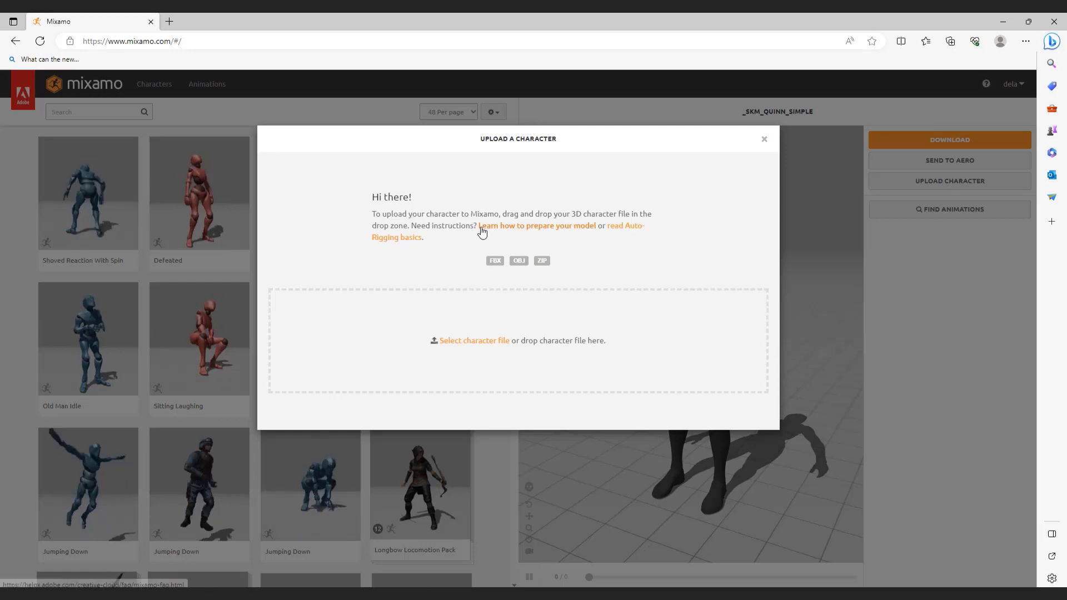
pyautogui.click(440, 340)
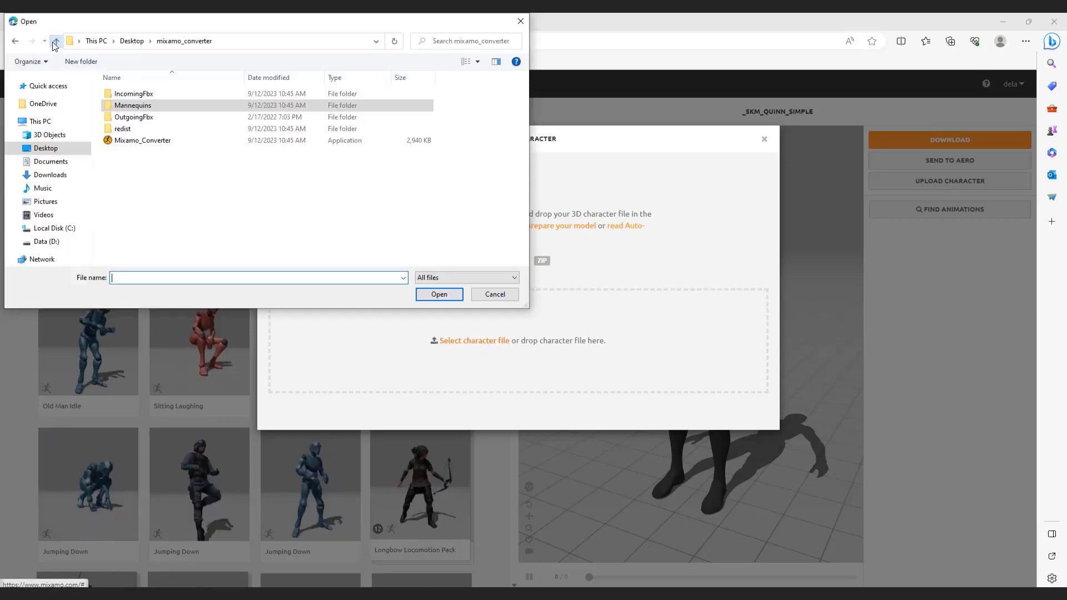
pyautogui.doubleClick(140, 107)
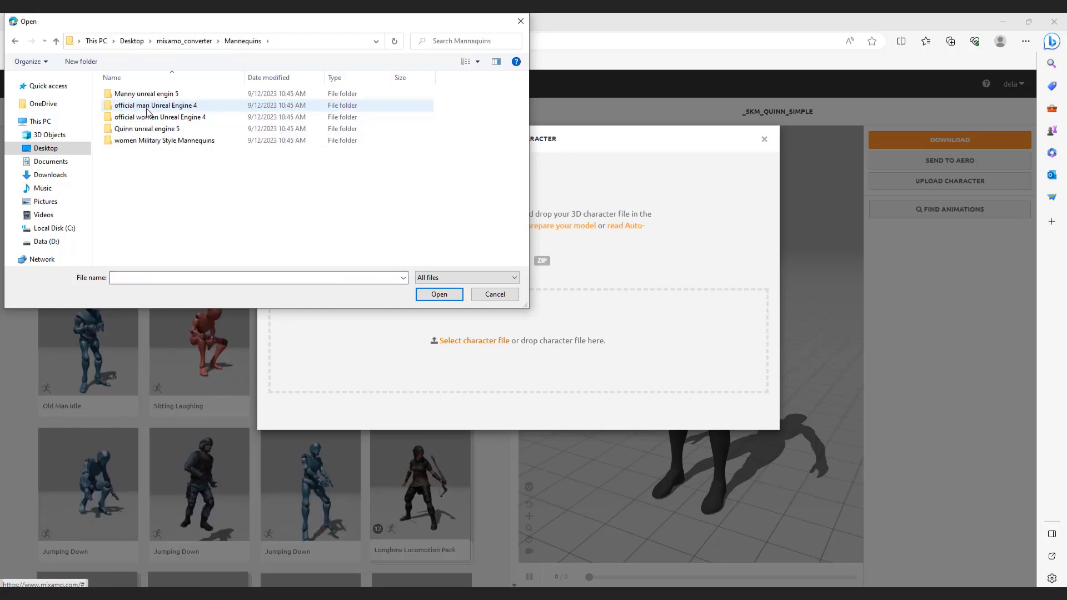
pyautogui.doubleClick(147, 129)
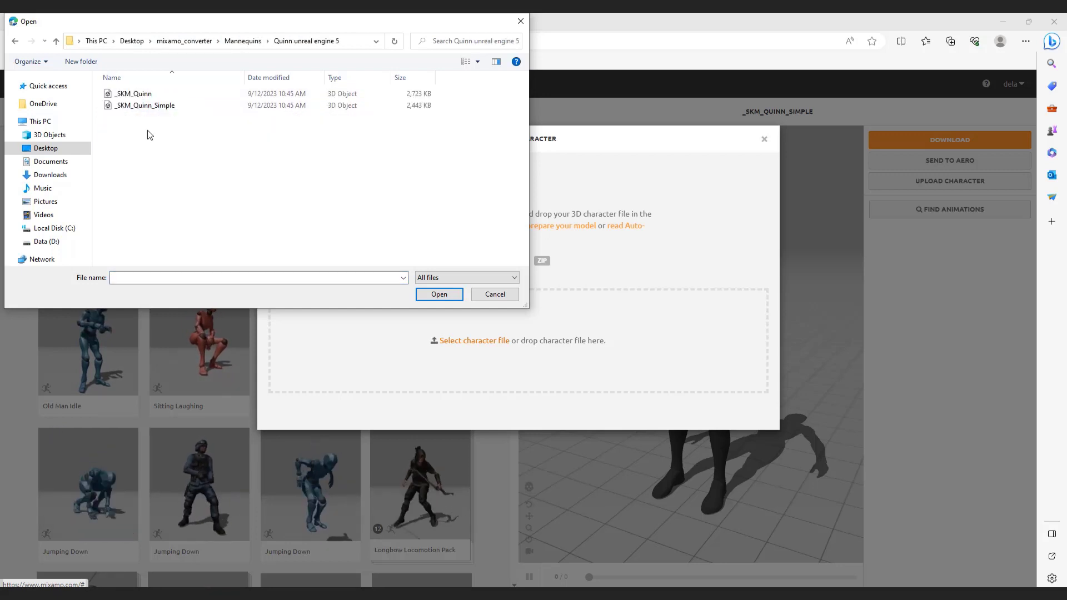
pyautogui.click(146, 106)
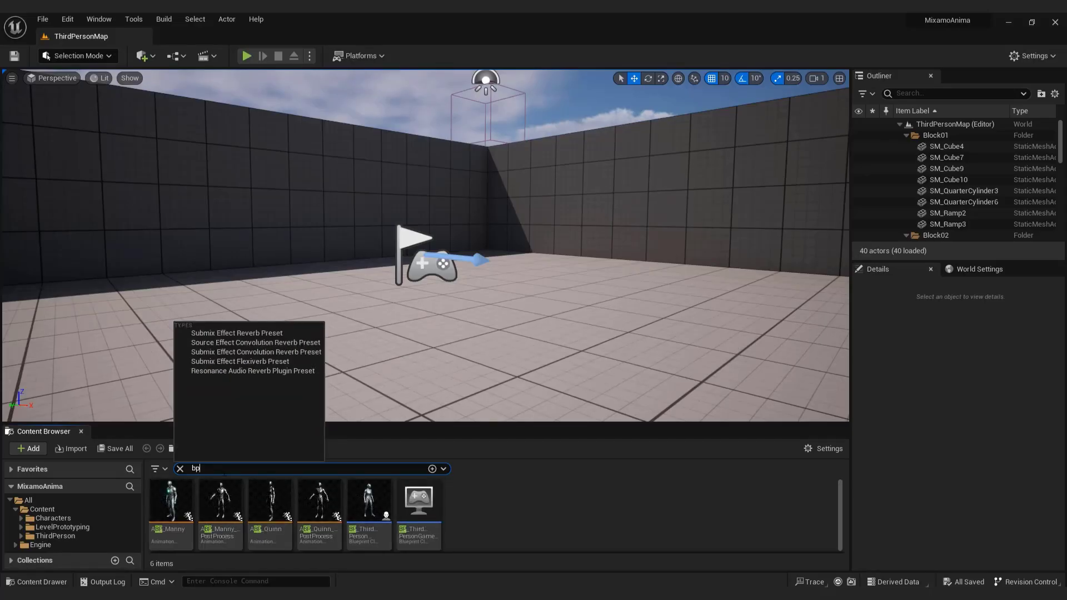
# - Open BP_ThirdPersonCharacter and view its SKM_Quinn_Simple mesh in the Viewport
pyautogui.doubleClick(370, 502)
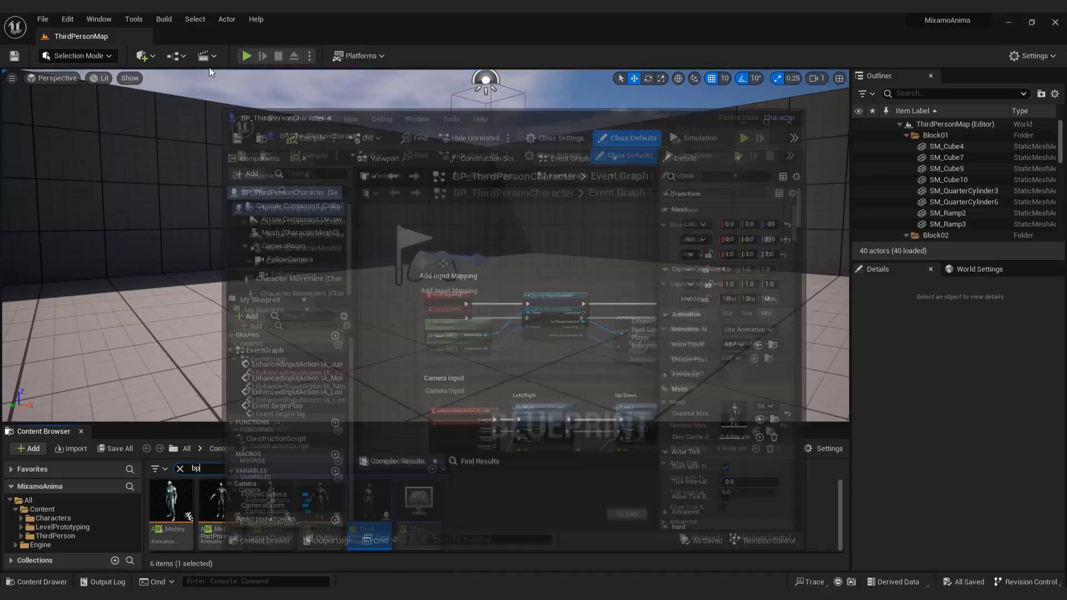
pyautogui.click(266, 80)
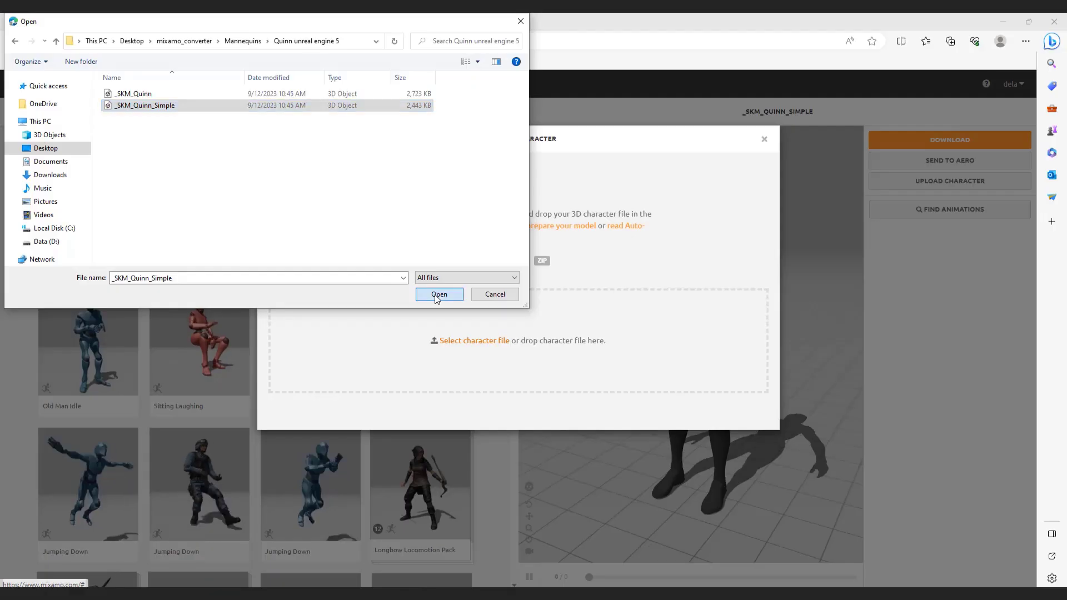
# - Upload _SKM_Quinn_Simple and accept it through Auto-Rigger as the new character
pyautogui.click(436, 295)
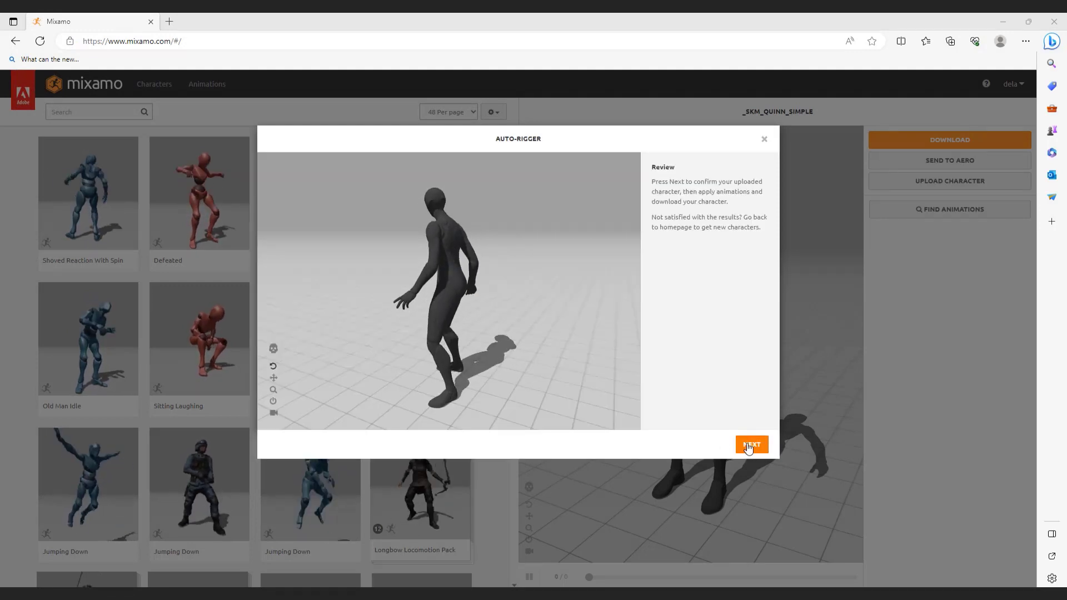
pyautogui.click(751, 444)
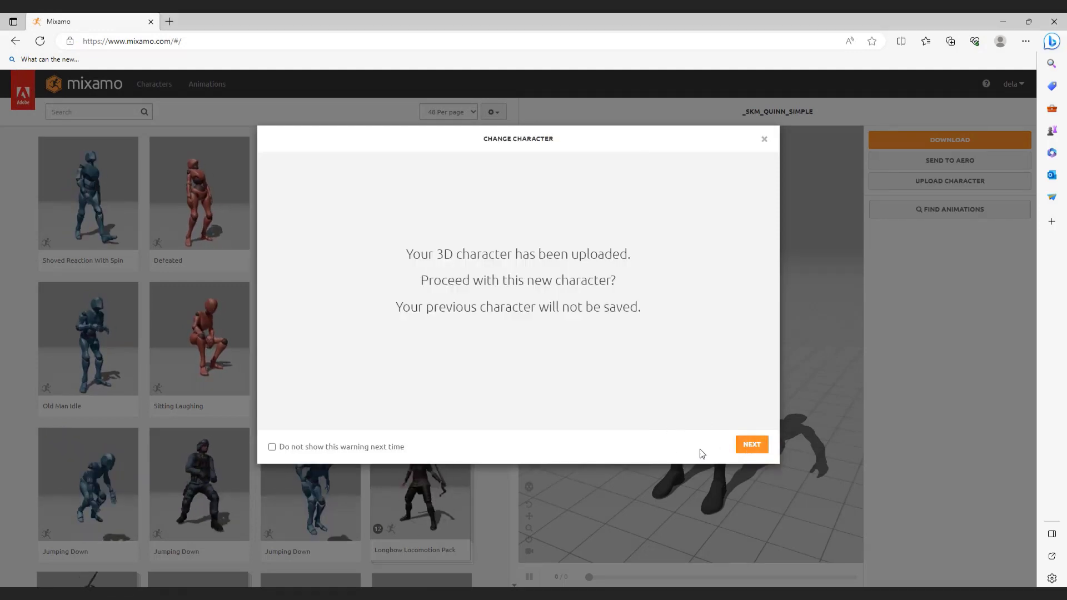
pyautogui.click(750, 444)
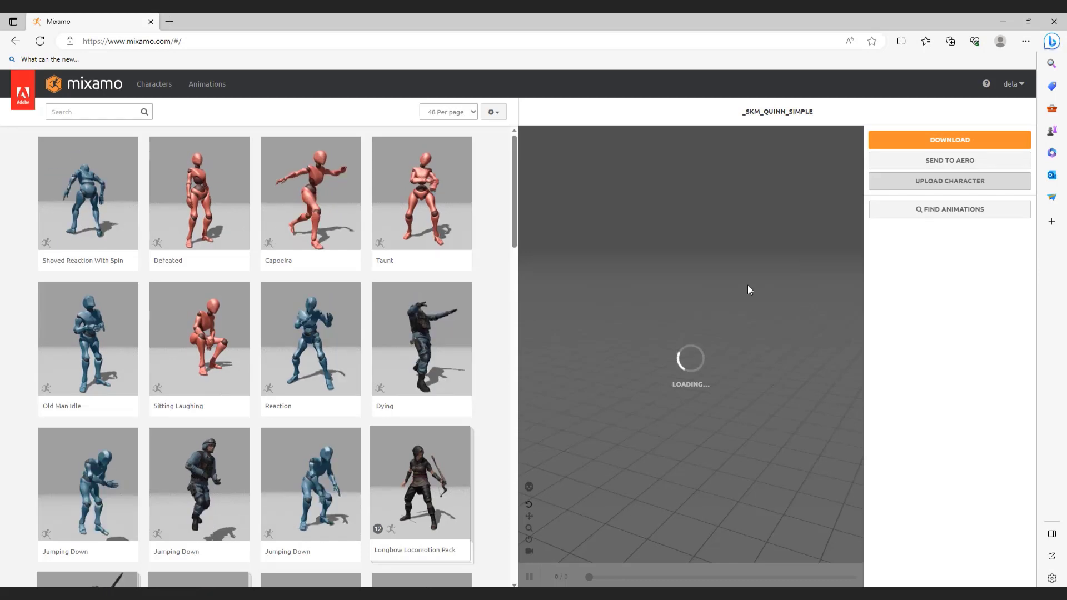
# - Apply the Shuffling animation to the Quinn character
pyautogui.scroll(-6, 482, 256)
pyautogui.scroll(-5, 482, 256)
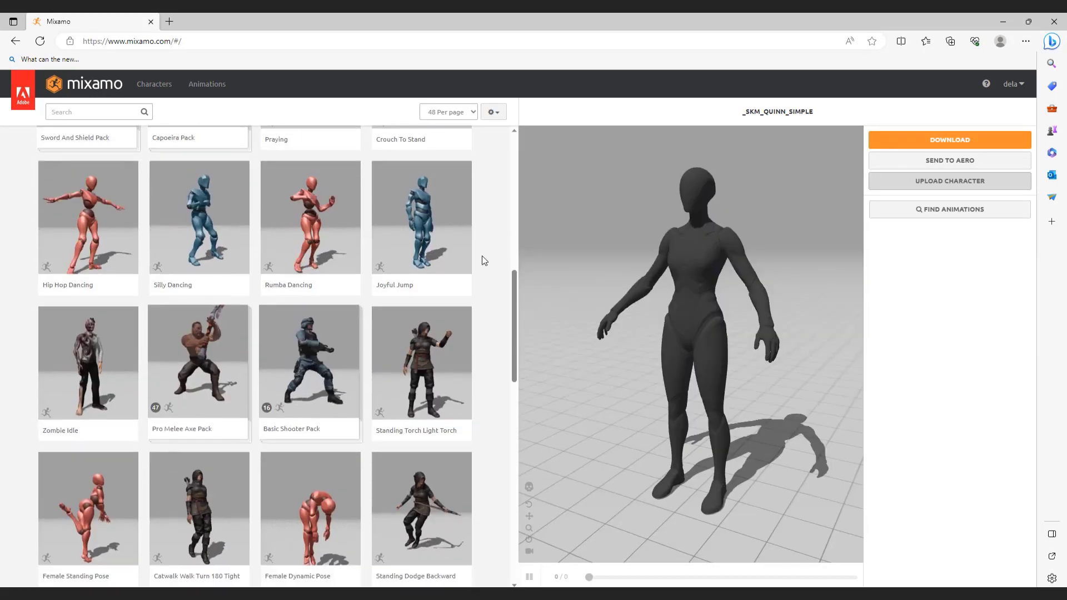
pyautogui.click(427, 439)
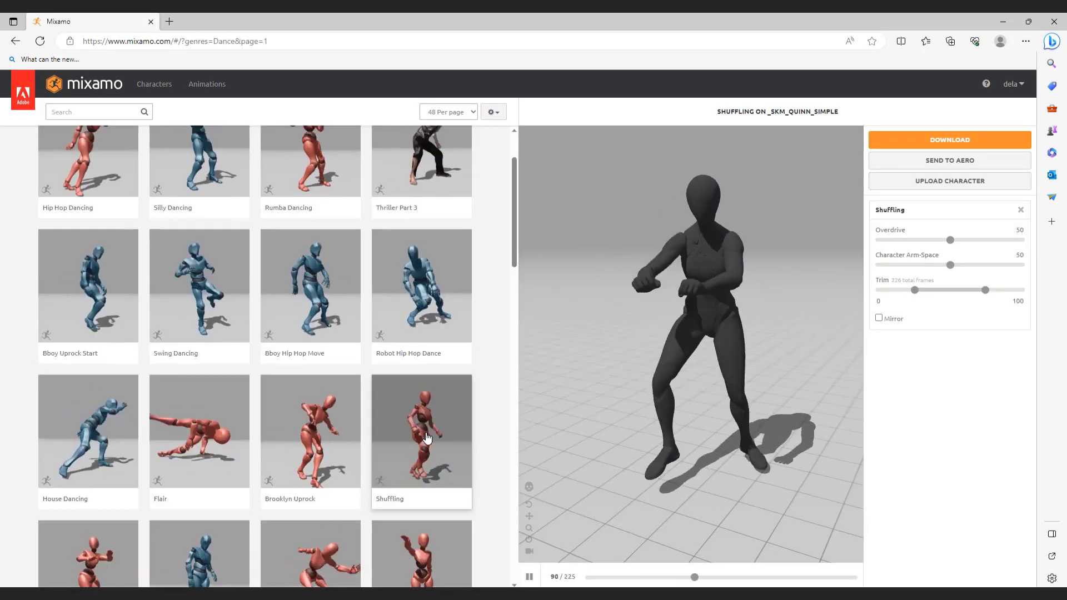
# - Download Shuffling as FBX Without Skin with Uniform keyframe reduction, and move it to the desktop
pyautogui.click(950, 140)
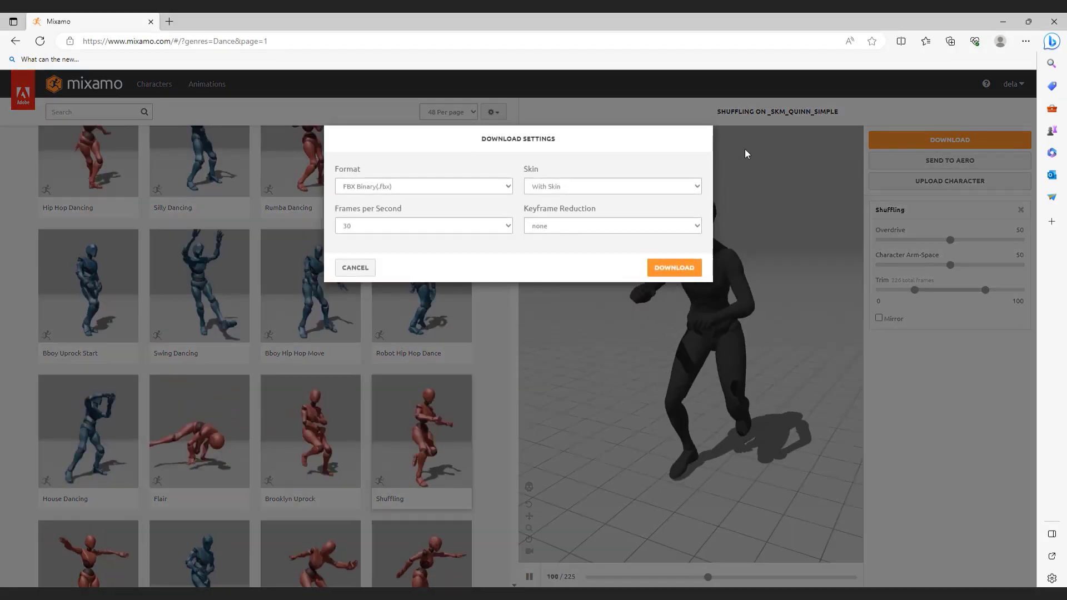
pyautogui.click(685, 186)
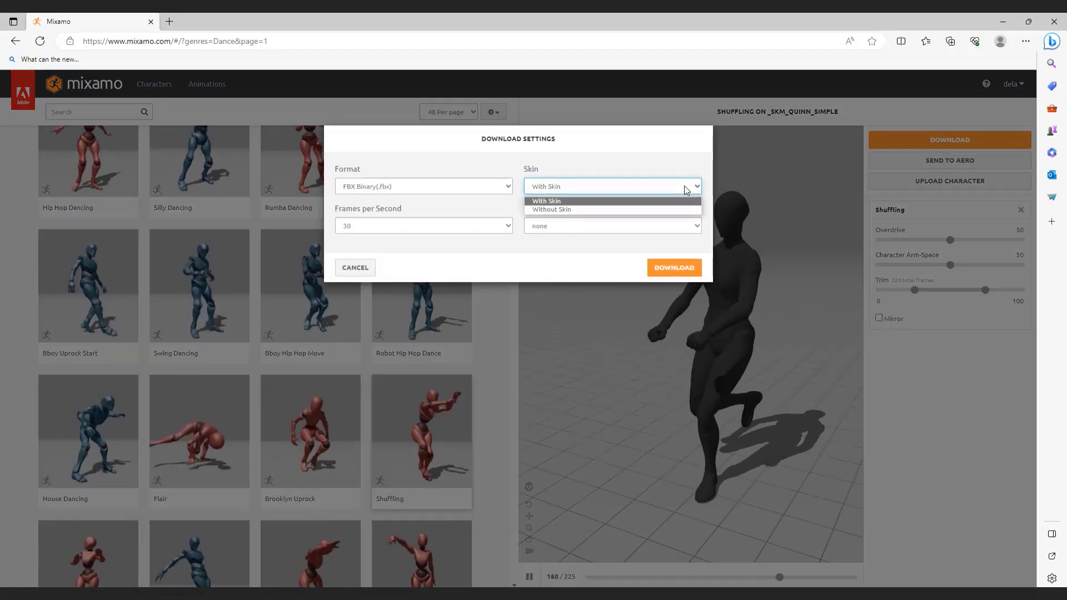
pyautogui.click(572, 209)
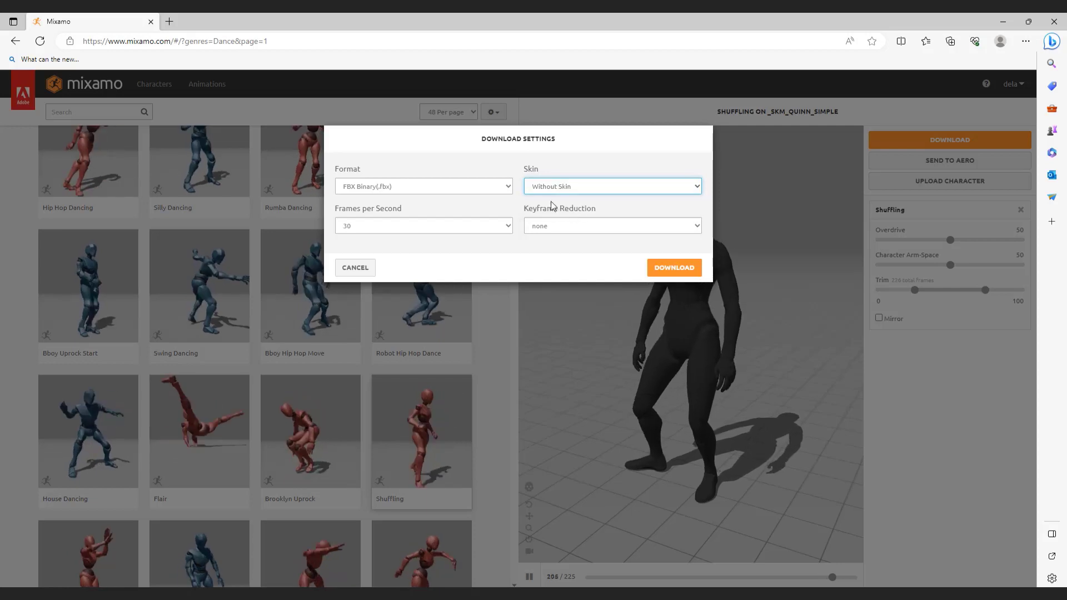
pyautogui.click(608, 228)
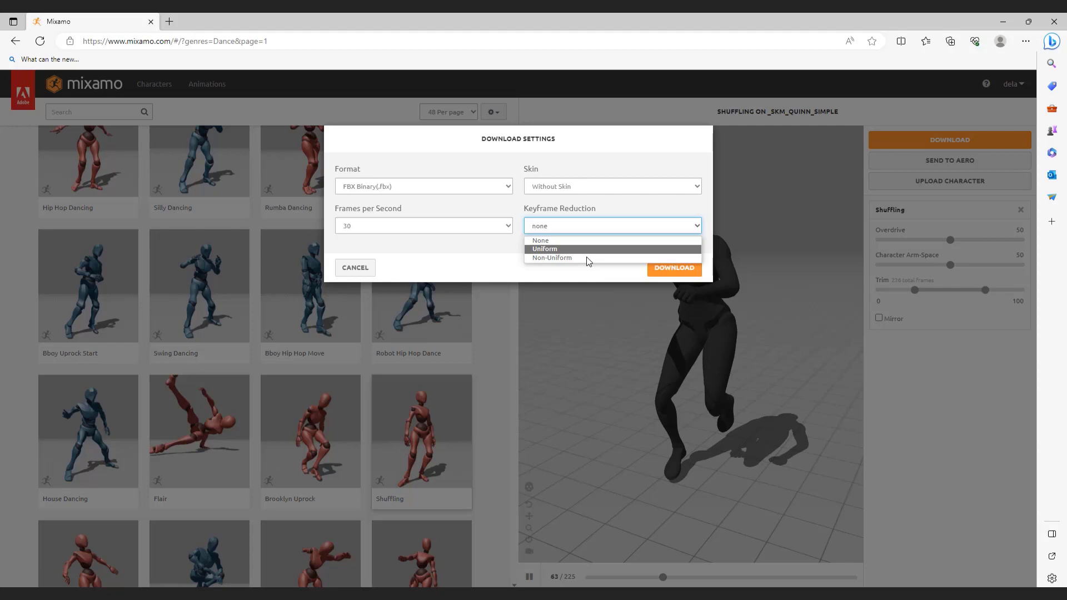
pyautogui.click(550, 249)
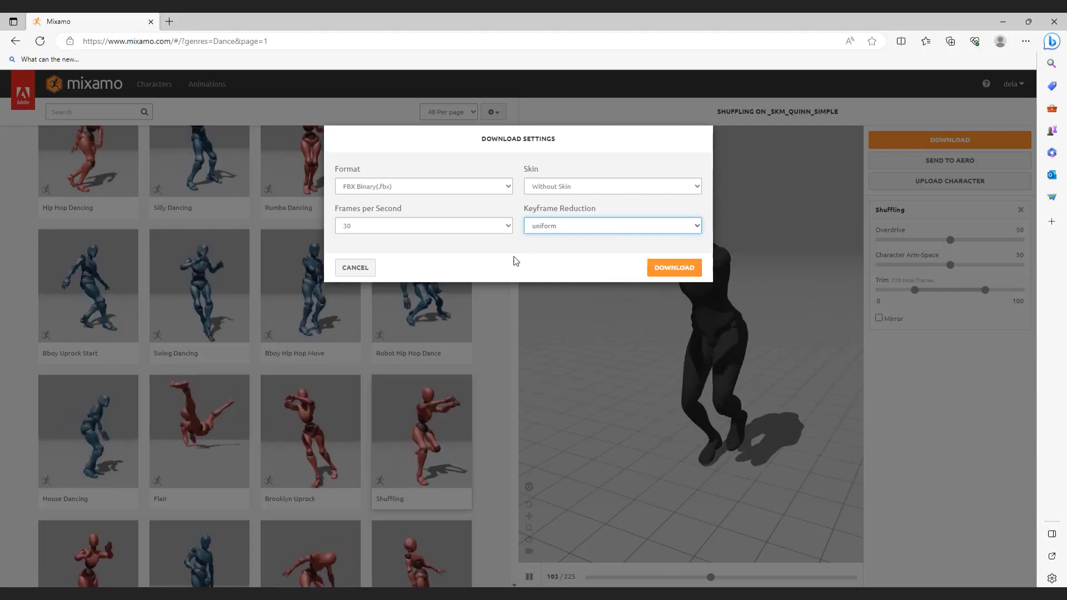
pyautogui.click(674, 267)
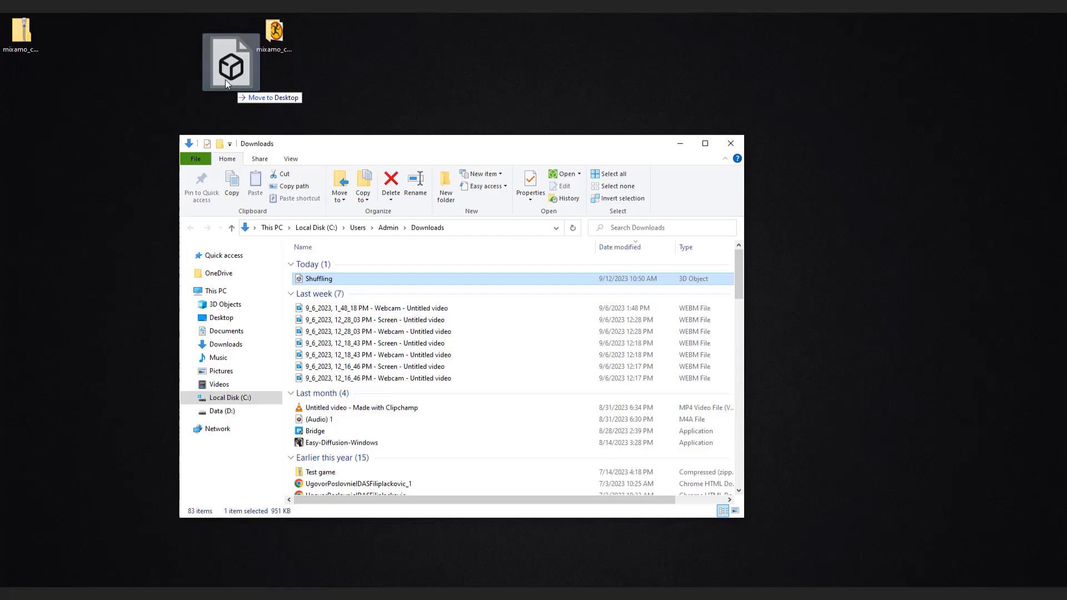
pyautogui.moveTo(225, 79); pyautogui.dragTo(371, 51)
# - Put Shuffling into mixamo_converter\IncomingFbx and launch Mixamo_Converter.exe
pyautogui.click(731, 144)
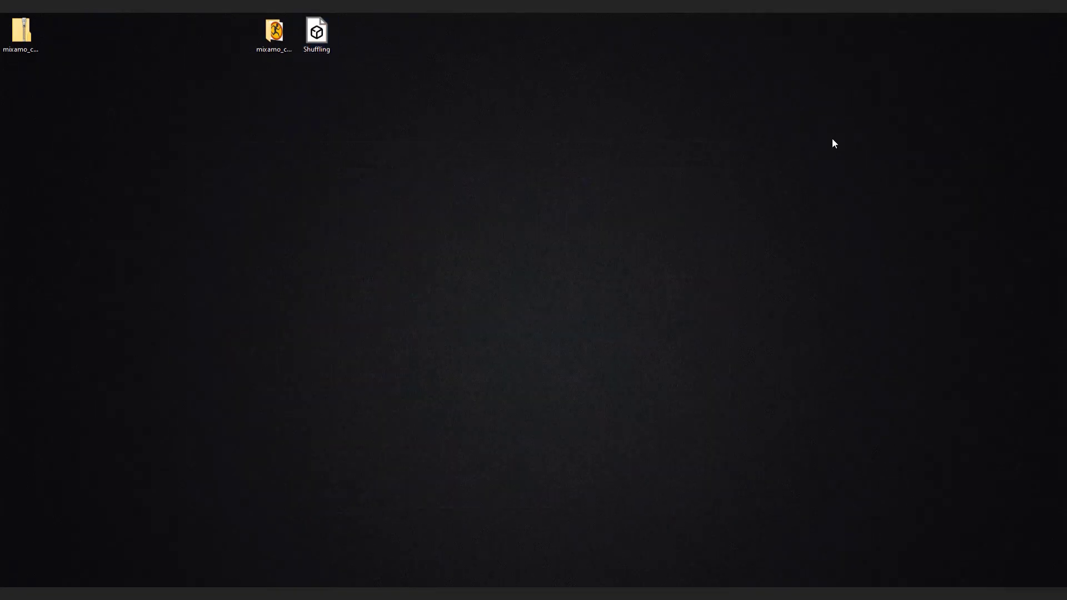
pyautogui.doubleClick(274, 31)
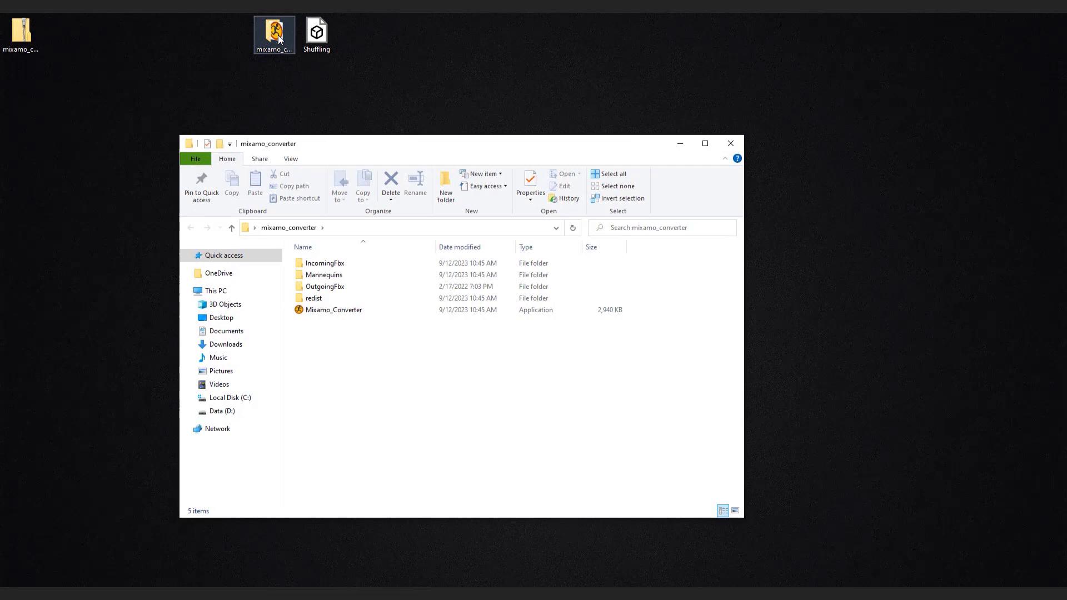
pyautogui.doubleClick(340, 265)
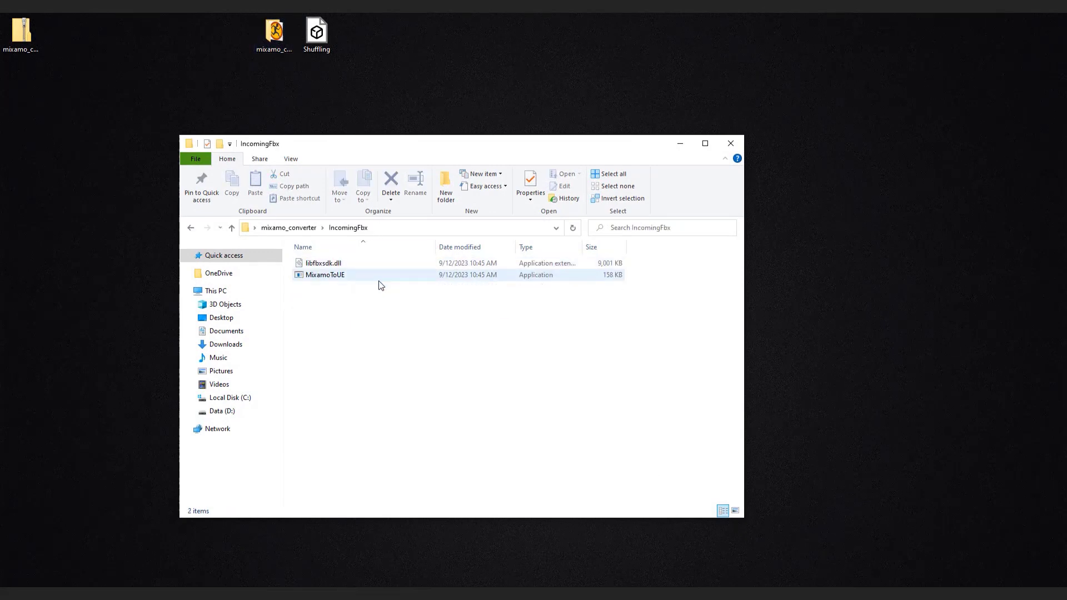
pyautogui.moveTo(317, 31); pyautogui.dragTo(336, 328)
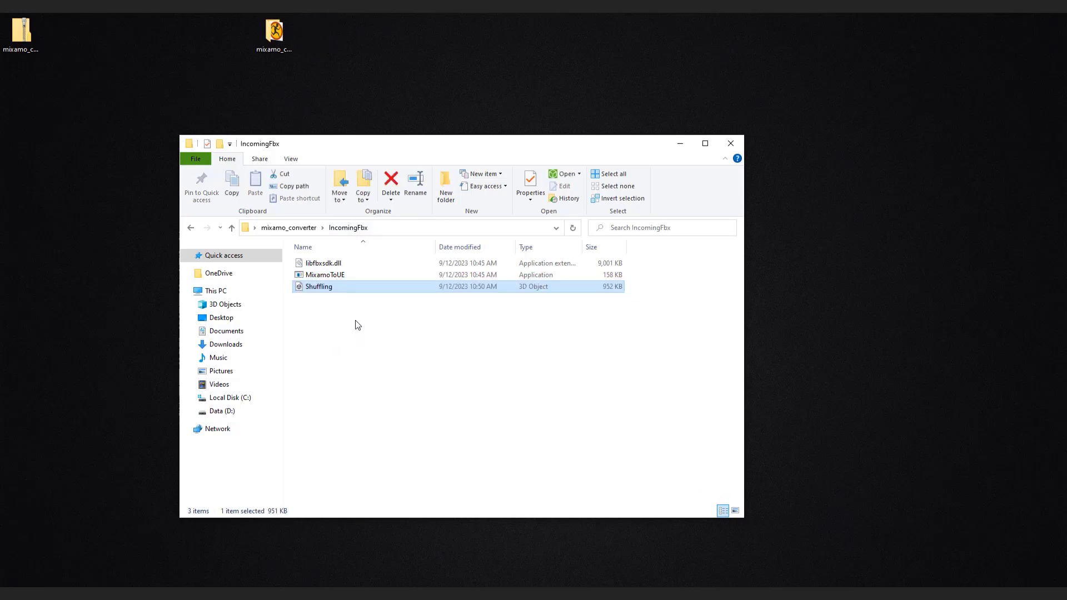
pyautogui.click(348, 328)
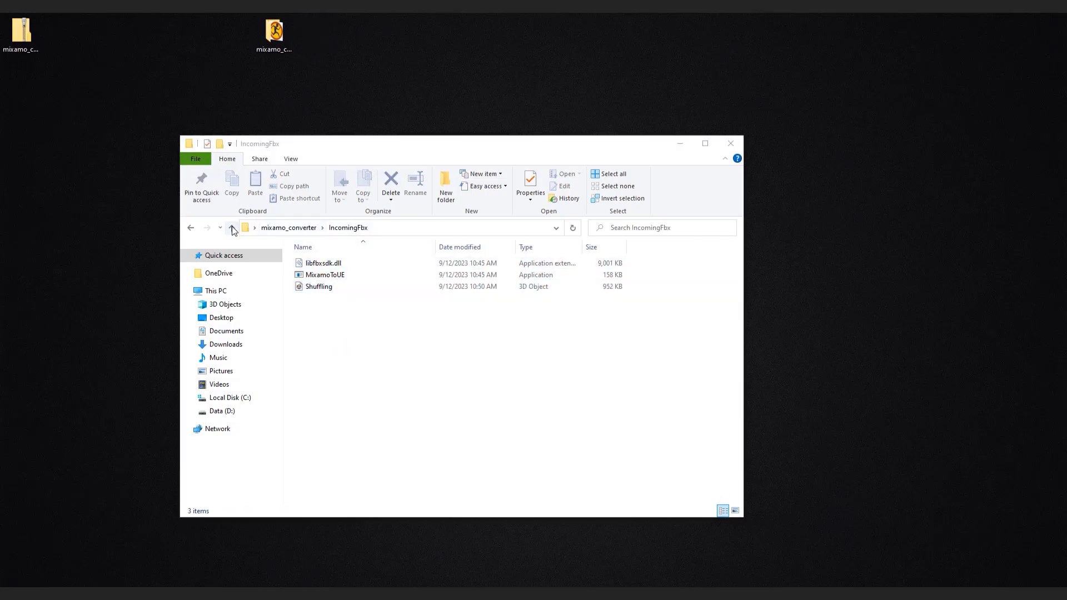
pyautogui.click(233, 229)
pyautogui.doubleClick(332, 310)
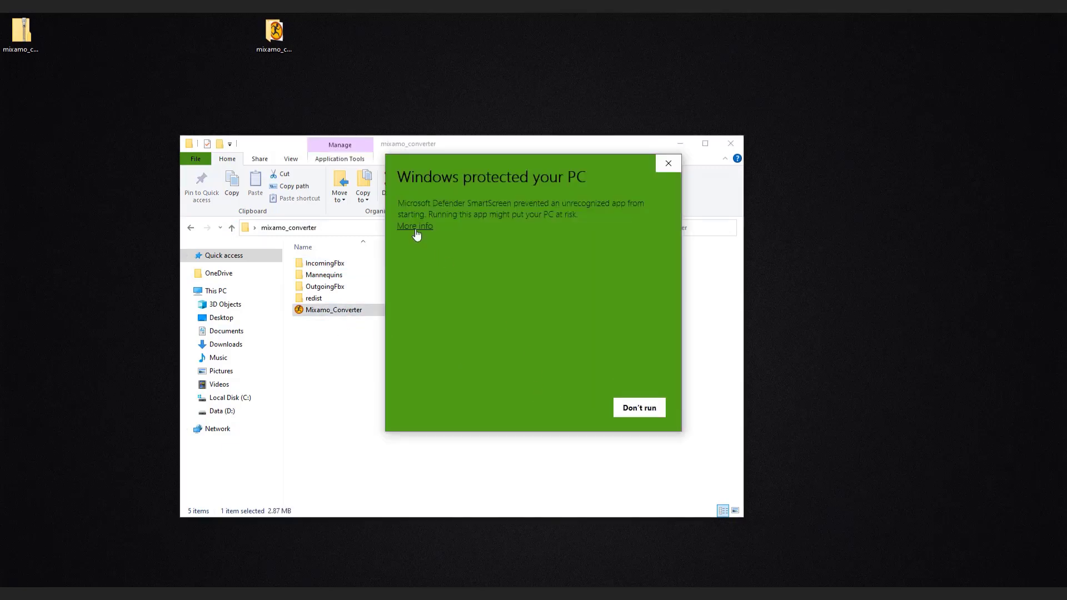
# - Run Mixamo Converter past the SmartScreen warning and enter the conversion process
pyautogui.click(415, 227)
pyautogui.click(567, 411)
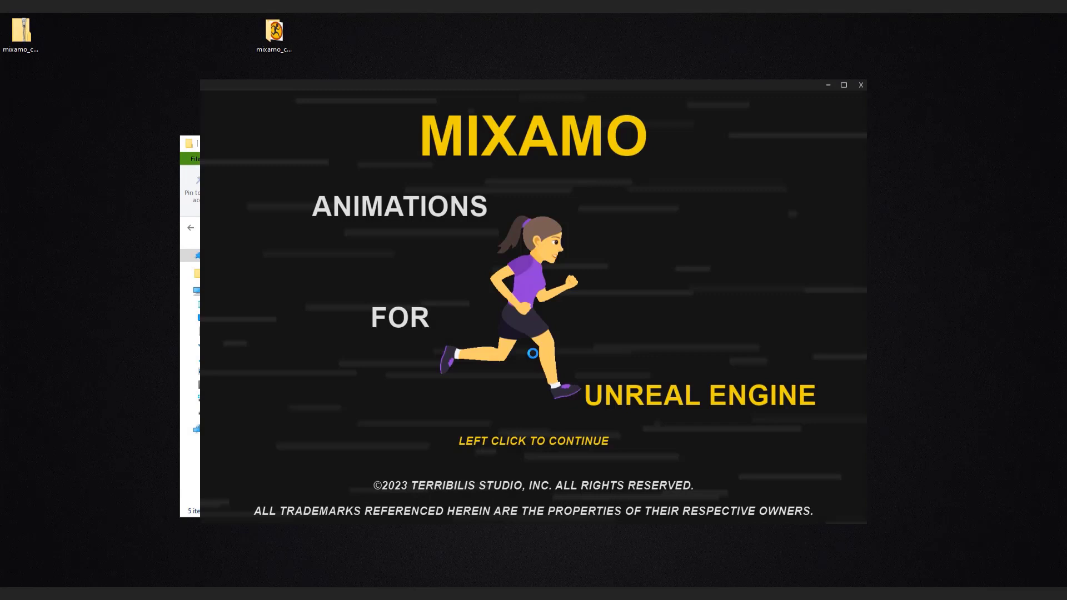
pyautogui.click(528, 451)
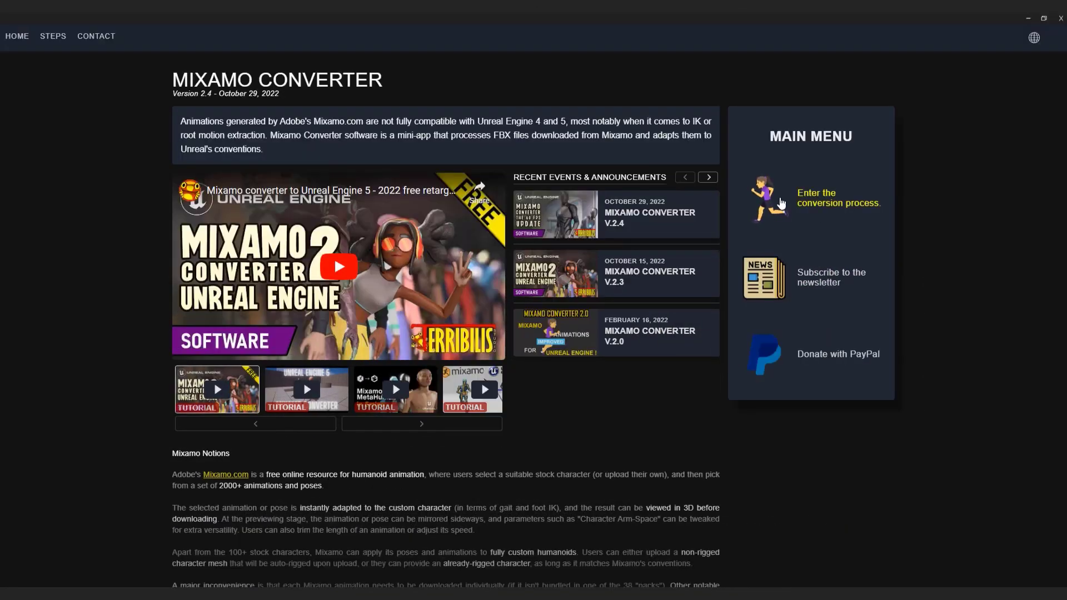
pyautogui.click(831, 209)
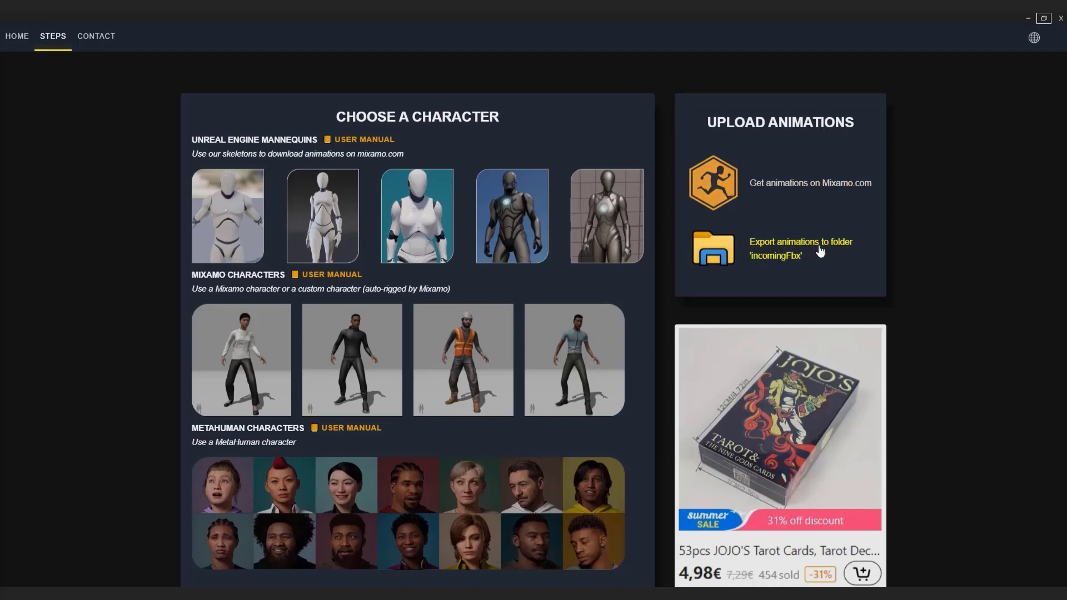
# - Convert Shuffling.fbx to Shuffling.UE.fbx and open the converted-animations folder
pyautogui.scroll(-12, 461, 252)
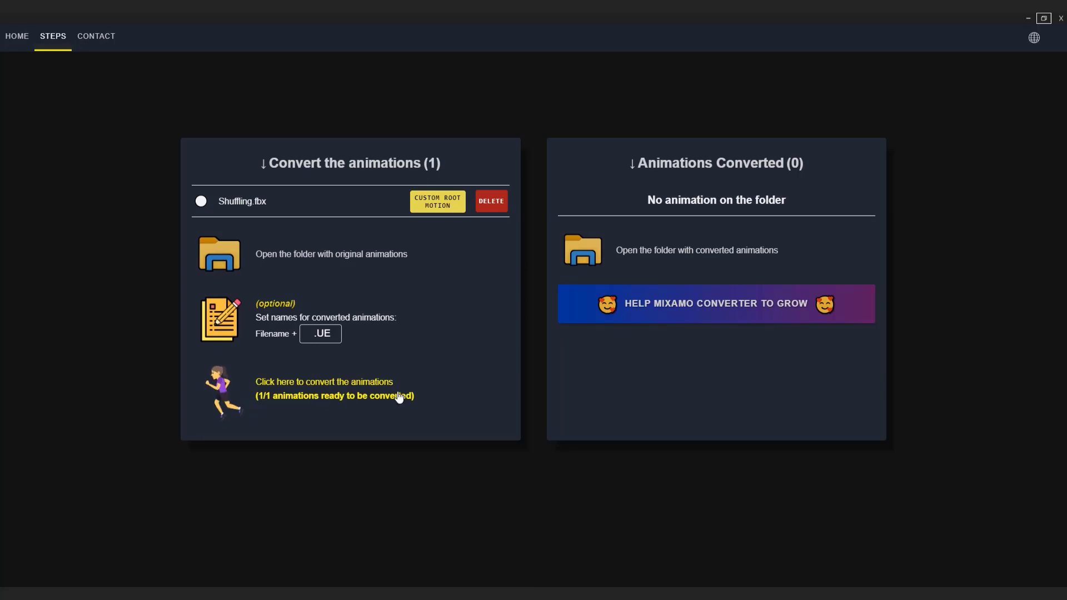
pyautogui.click(319, 395)
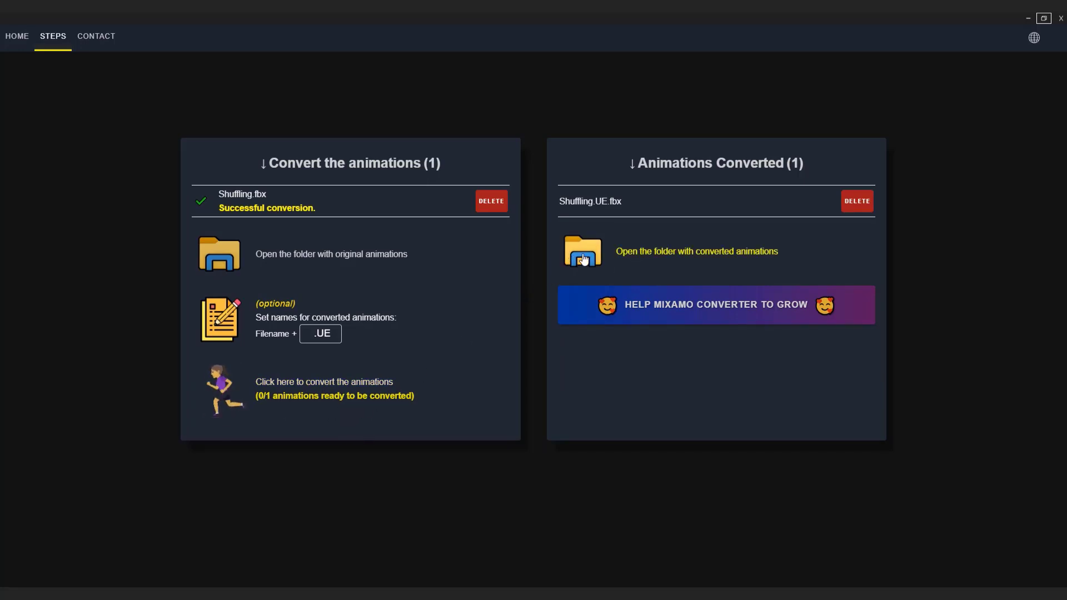
pyautogui.click(583, 259)
# - Drag Shuffling.UE from the OutgoingFbx folder into the Unreal Content Browser
pyautogui.click(370, 242)
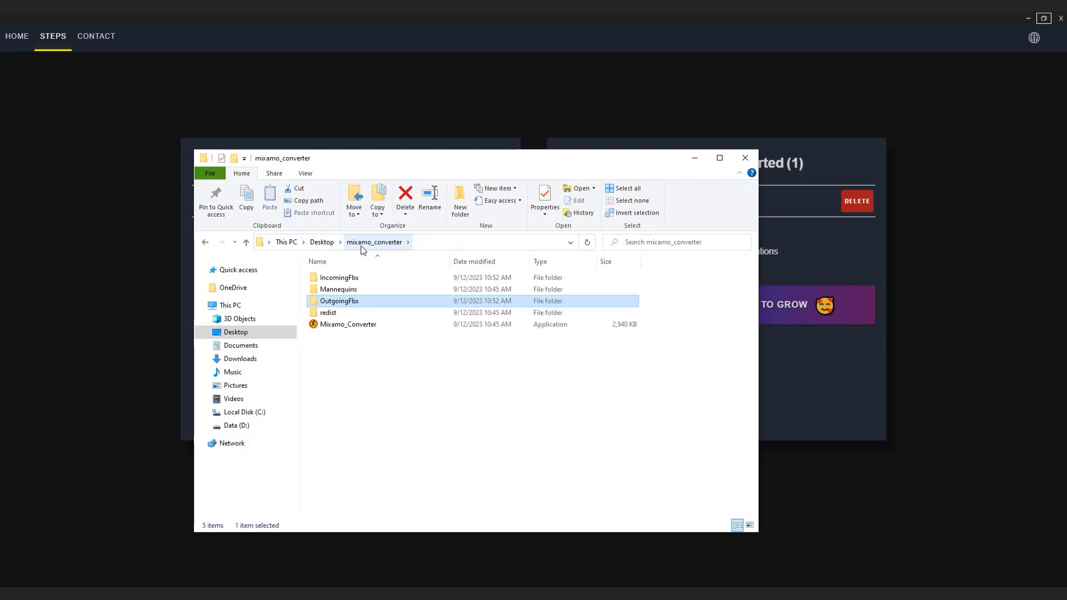
pyautogui.doubleClick(340, 301)
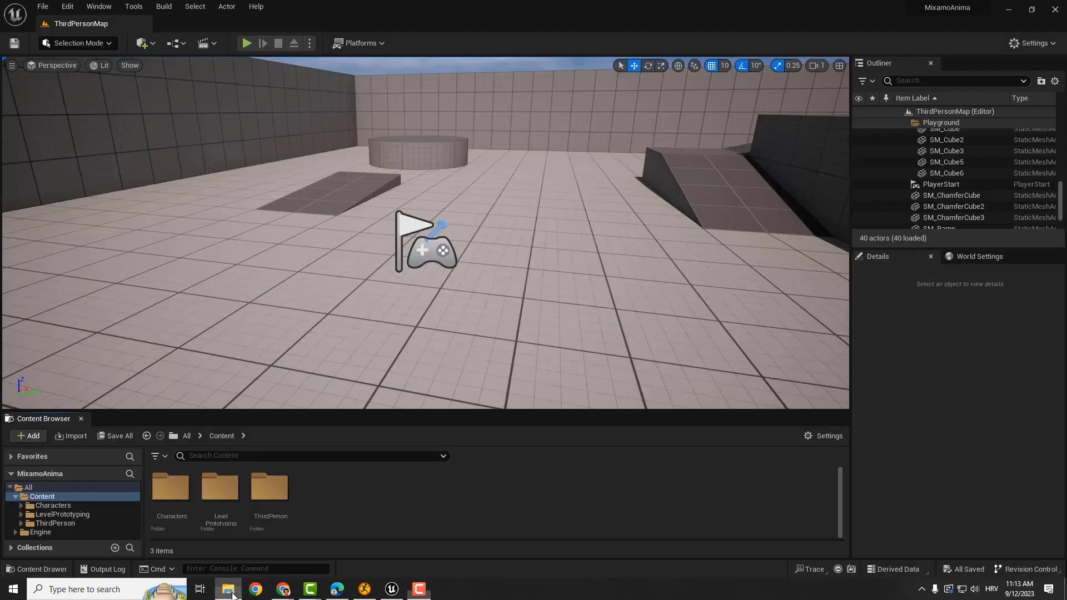
pyautogui.click(228, 591)
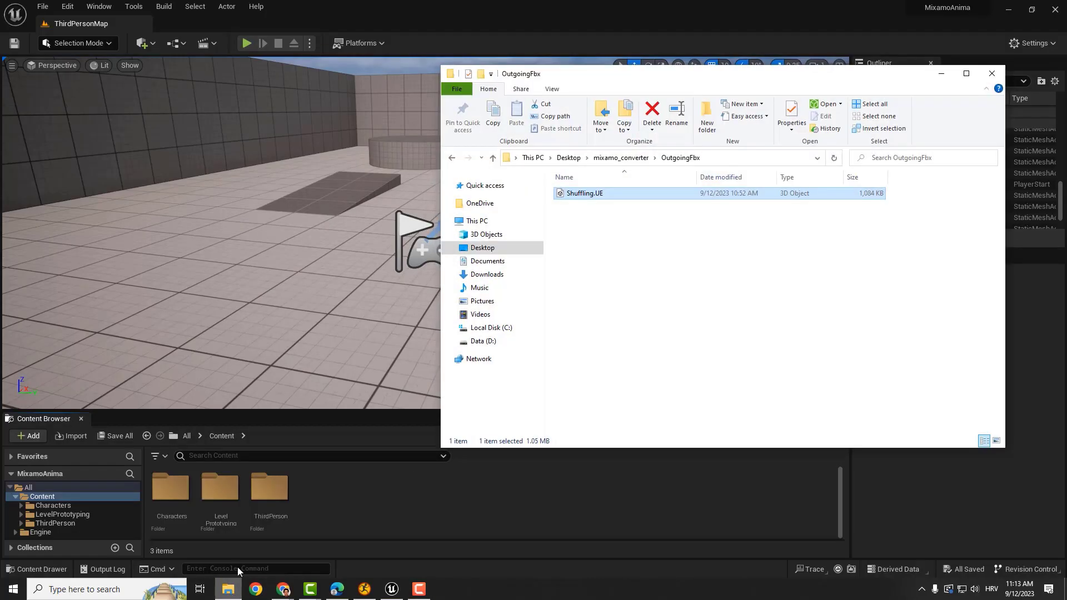
pyautogui.moveTo(564, 194); pyautogui.dragTo(396, 383)
pyautogui.moveTo(322, 496); pyautogui.dragTo(321, 494)
# - Import Shuffling_UE with the SK_Mannequin skeleton using Import All
pyautogui.click(941, 76)
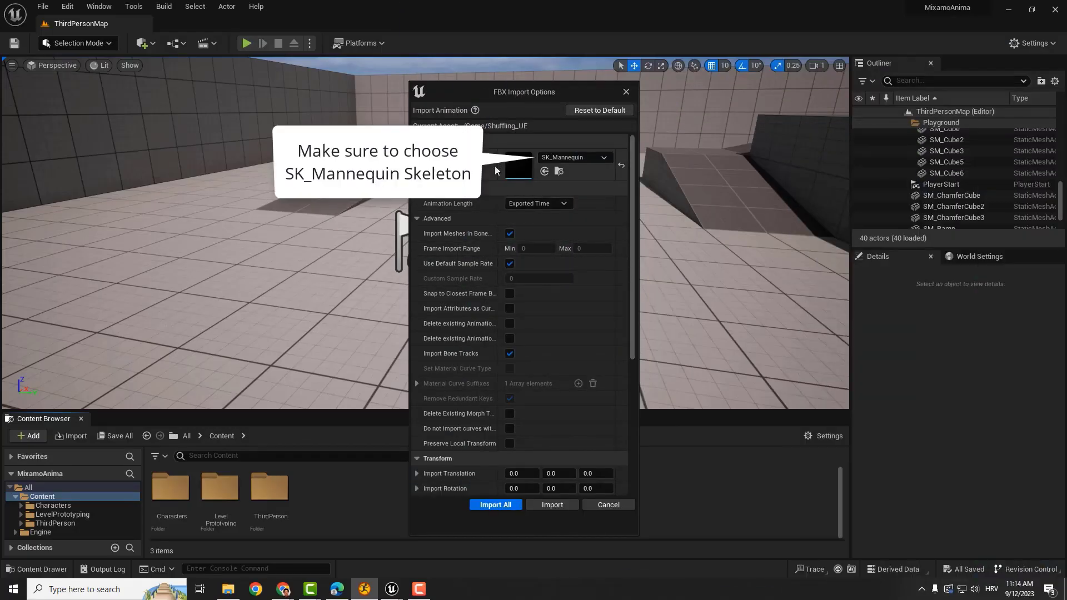
pyautogui.moveTo(495, 166); pyautogui.dragTo(529, 165)
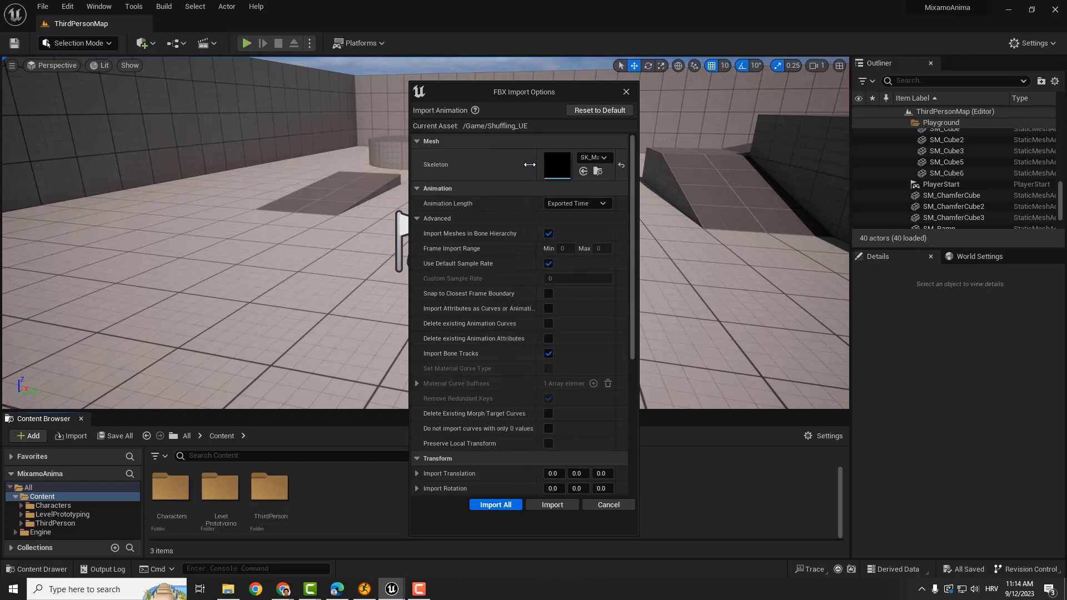
pyautogui.moveTo(632, 192)
pyautogui.mouseDown()
pyautogui.moveTo(632, 322)
pyautogui.moveTo(627, 181)
pyautogui.mouseUp()
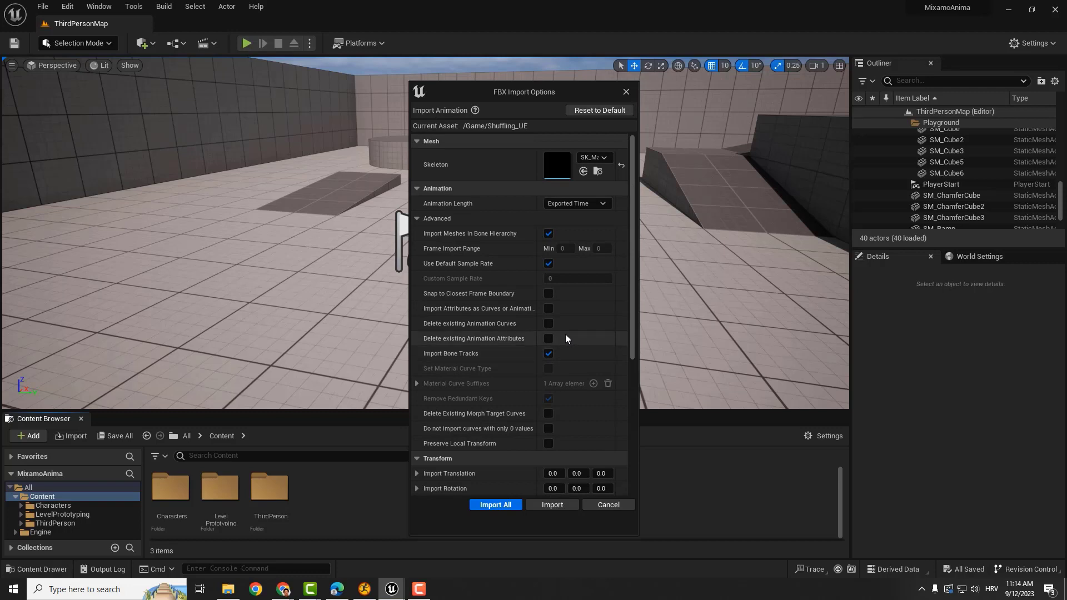
pyautogui.click(495, 505)
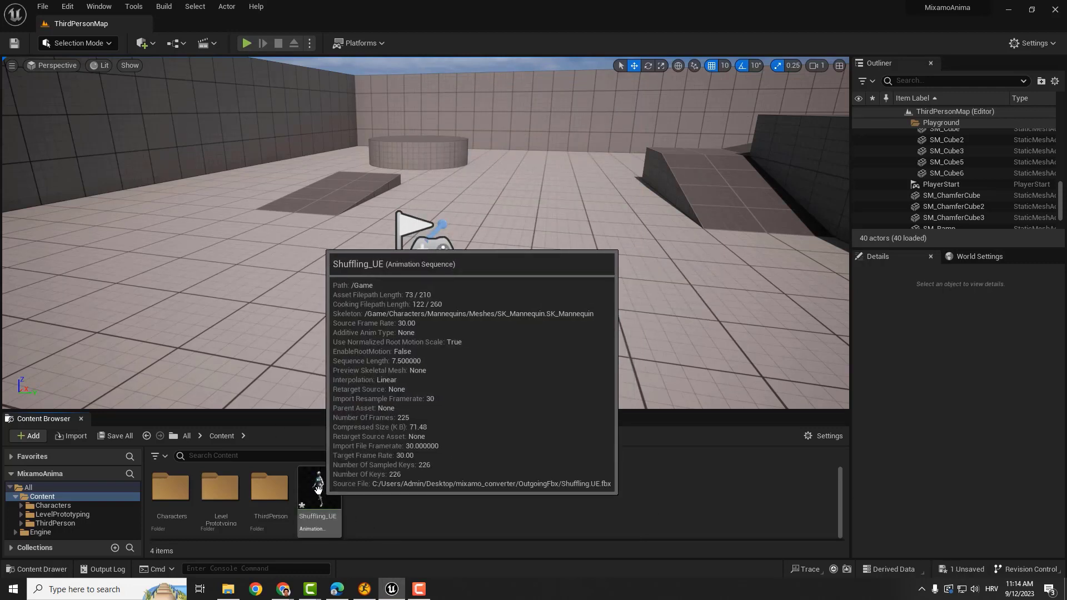
# - Place Shuffling_UE in ThirdPersonMap, turn it about 70°, then play the level and move forward
pyautogui.moveTo(334, 501); pyautogui.dragTo(577, 191)
pyautogui.press('e')
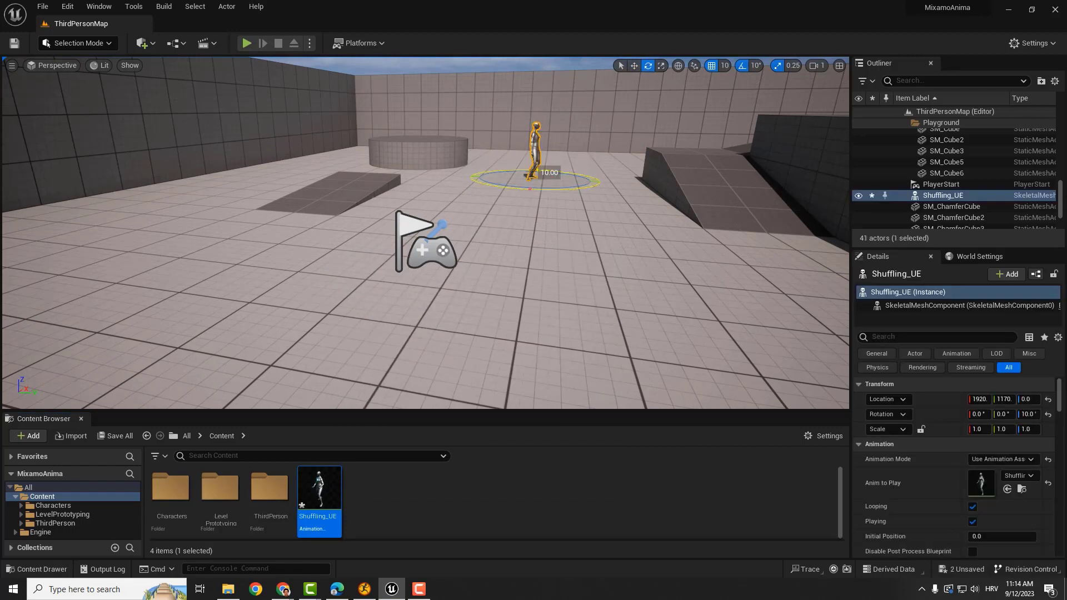
pyautogui.click(250, 45)
pyautogui.click(607, 321)
pyautogui.press('F11')
pyautogui.press('w')
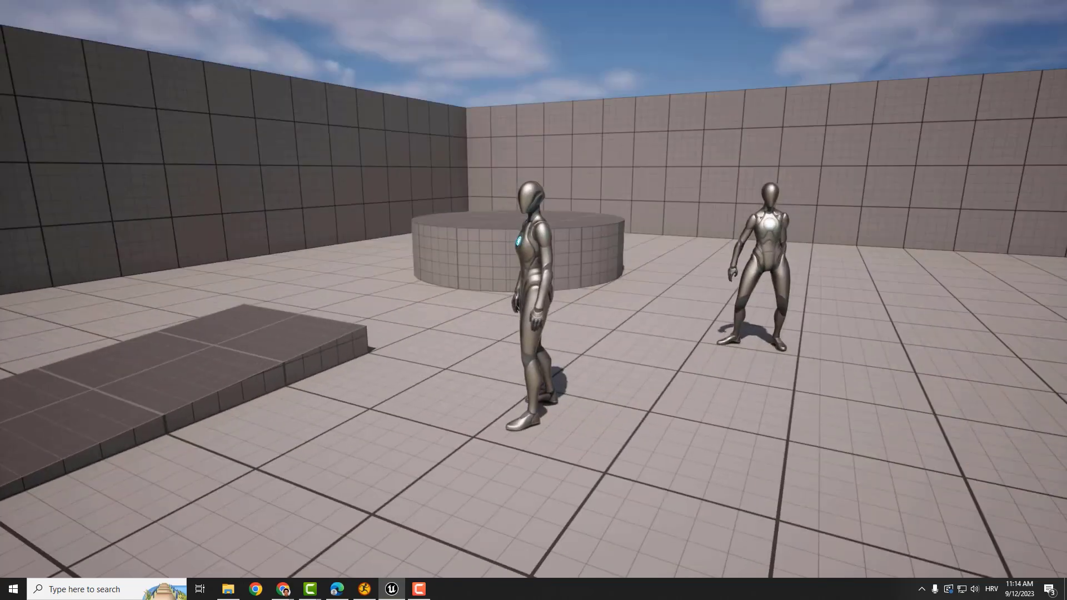
# - Walk the player around the dancing Shuffling_UE, then leave full screen for the editor layout
pyautogui.press('w')
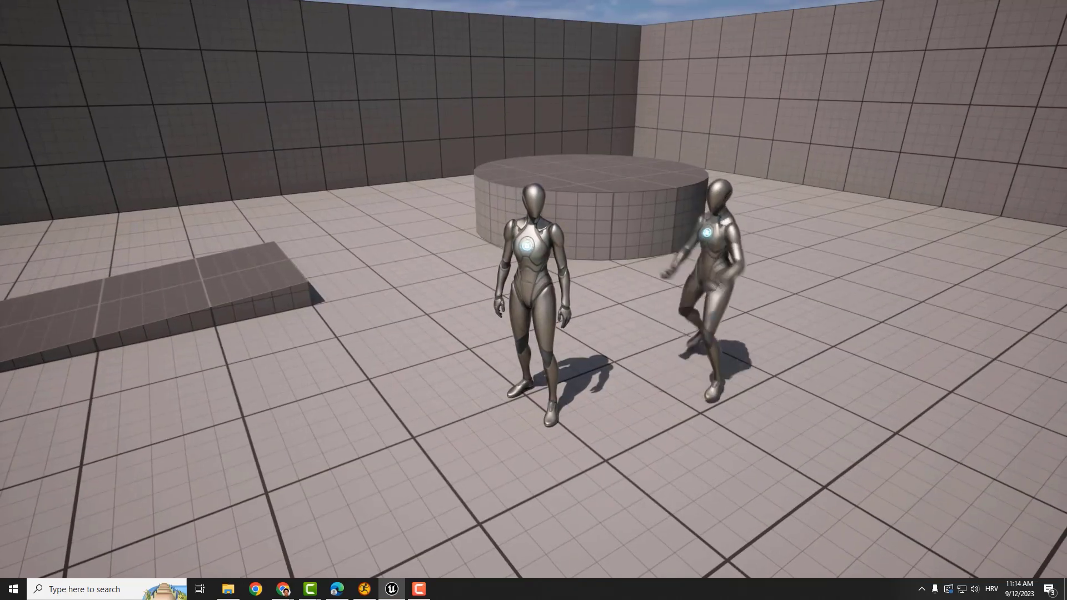
pyautogui.press('F11')
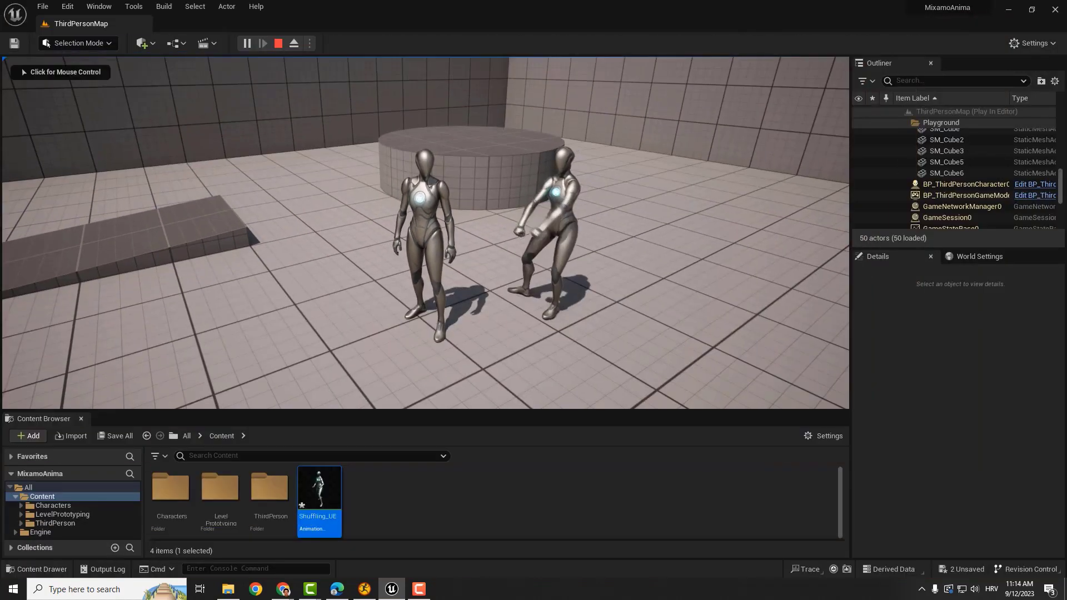